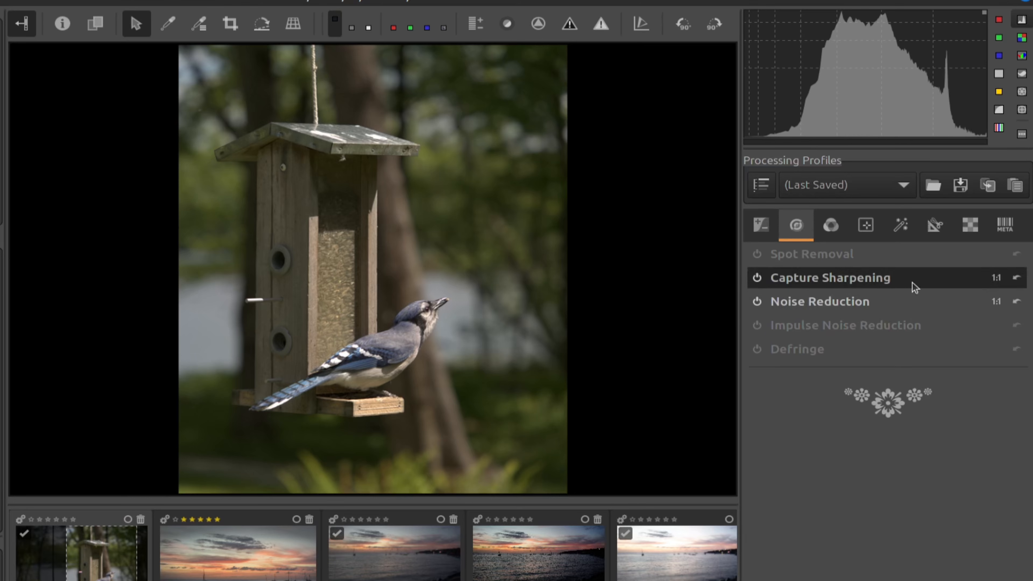
Go to the Color tab's Local Adjustments and collapse Color/Tone Correction so the local tools are listed.
{"action": "left_click", "coordinate": [831, 225]}
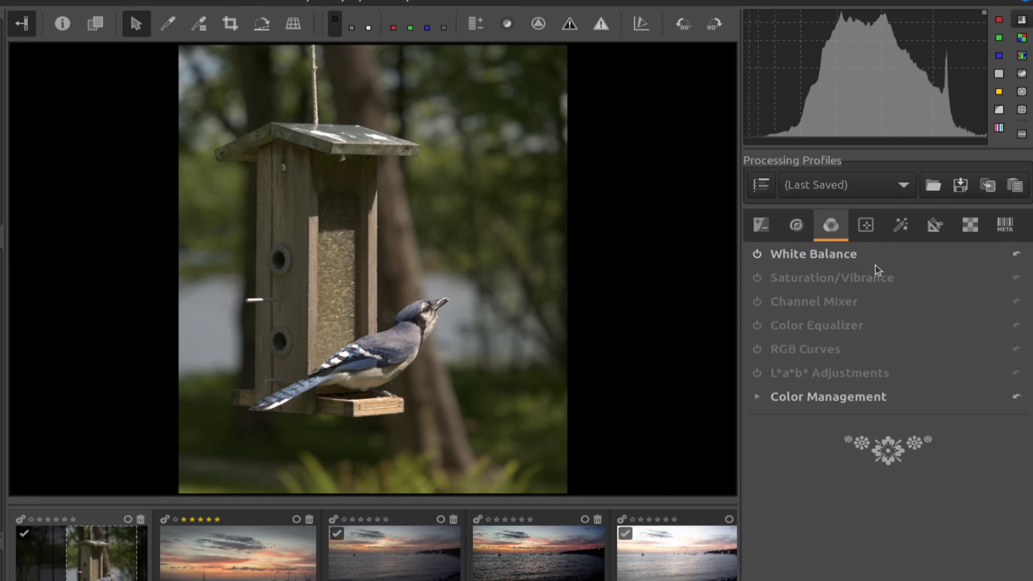
{"action": "left_click", "coordinate": [869, 232]}
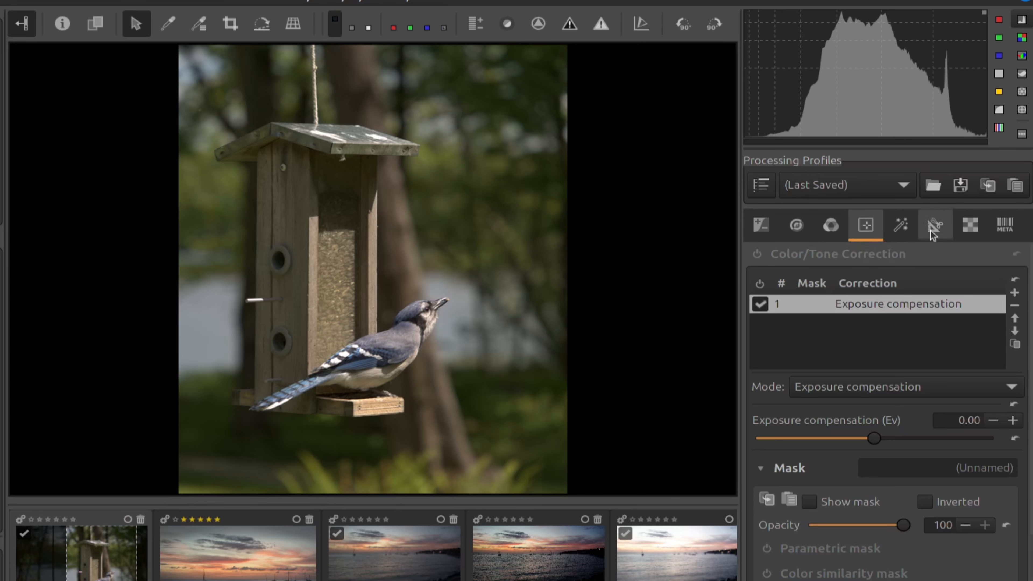
{"action": "left_click", "coordinate": [876, 254]}
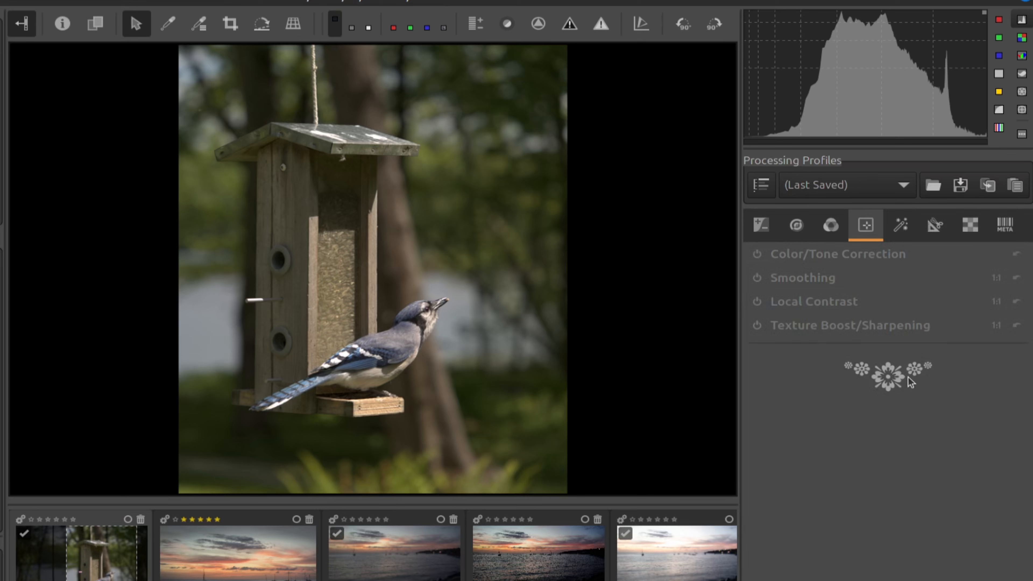
Turn on the local Color/Tone Correction and set its correction type to Color balance RGB.
{"action": "left_click", "coordinate": [906, 254]}
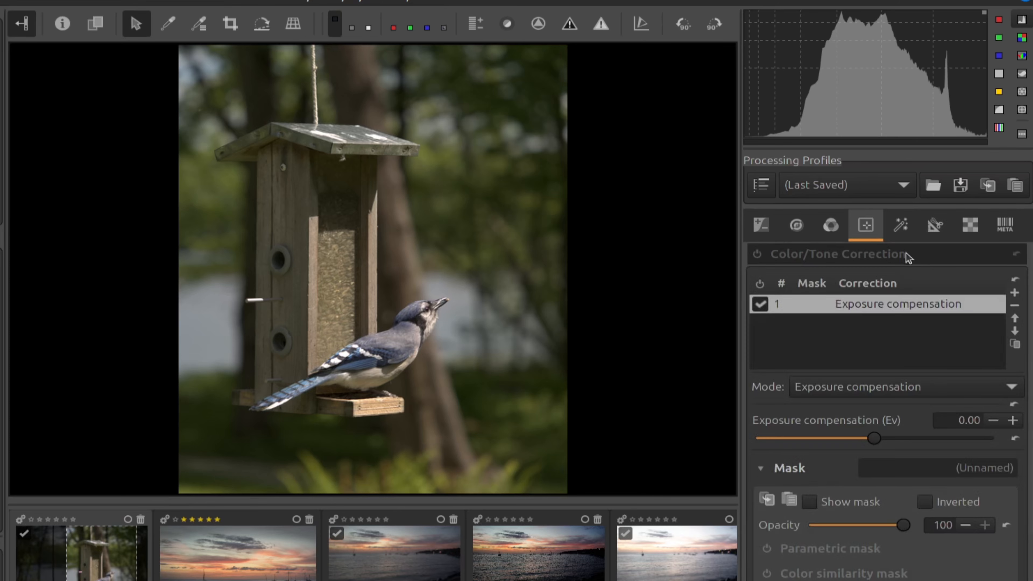
{"action": "left_click", "coordinate": [910, 387]}
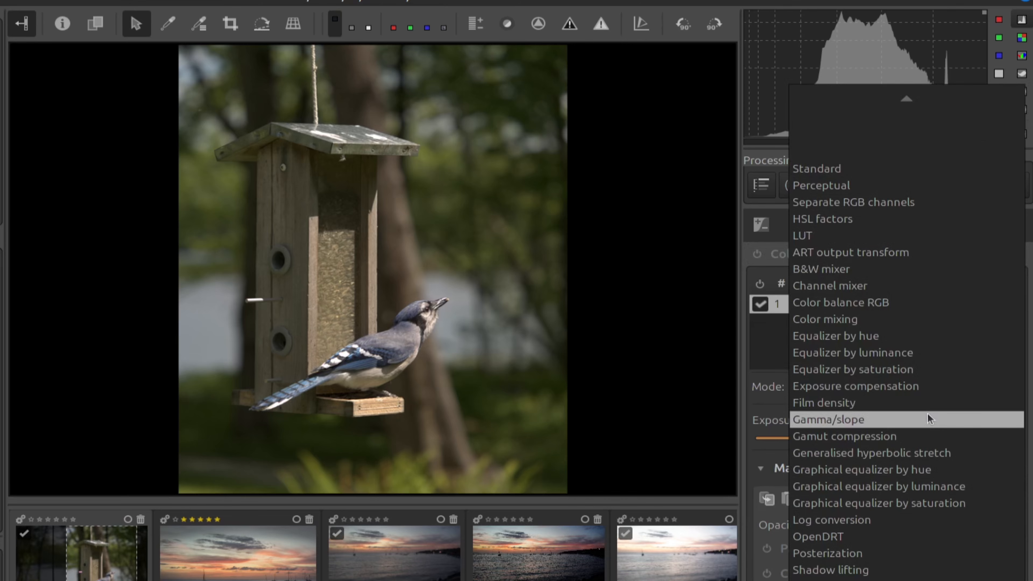
{"action": "left_click", "coordinate": [935, 302]}
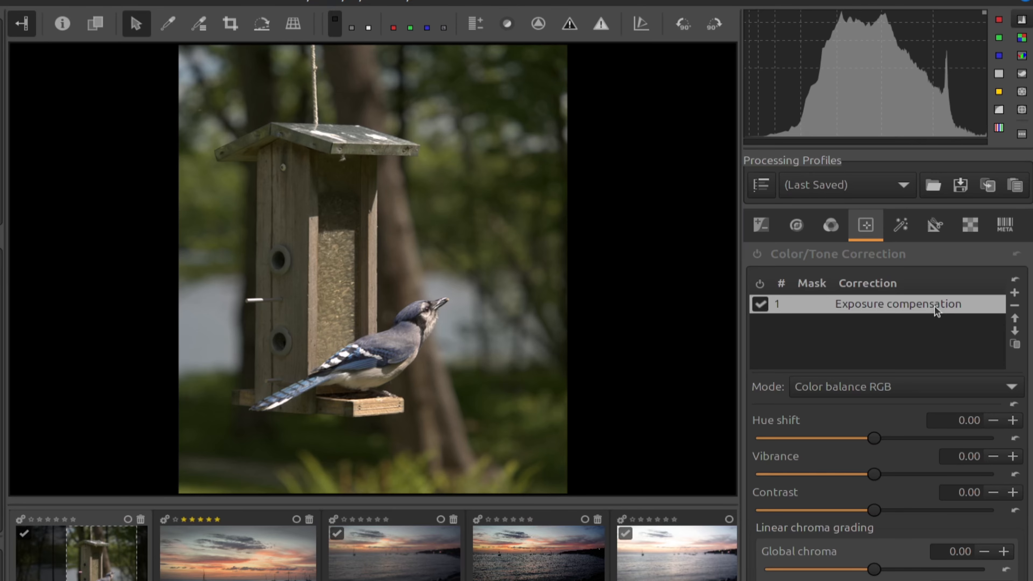
{"action": "left_click", "coordinate": [756, 254]}
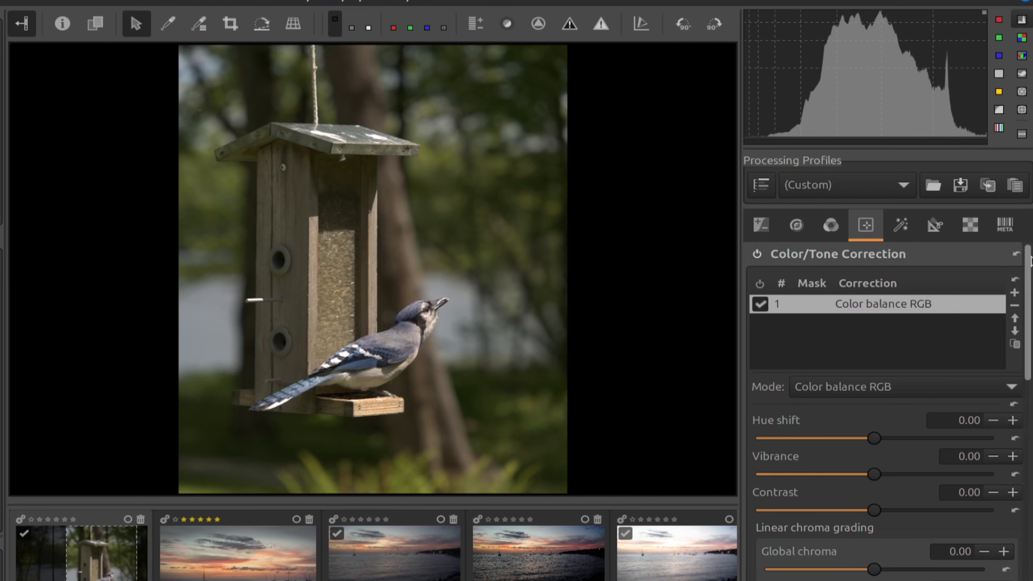
Set Global saturation under Perceptual saturation grading to 0.50.
{"action": "scroll", "coordinate": [1028, 286], "scroll_direction": "down", "scroll_amount": 1}
{"action": "scroll", "coordinate": [1028, 286], "scroll_direction": "down", "scroll_amount": 7}
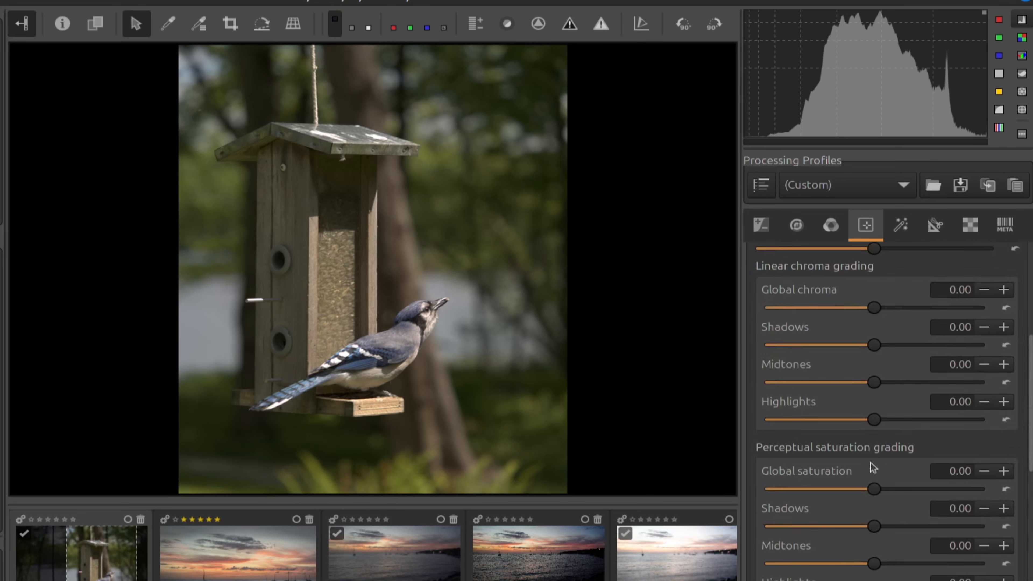
{"action": "left_click_drag", "start_coordinate": [873, 489], "coordinate": [1001, 480]}
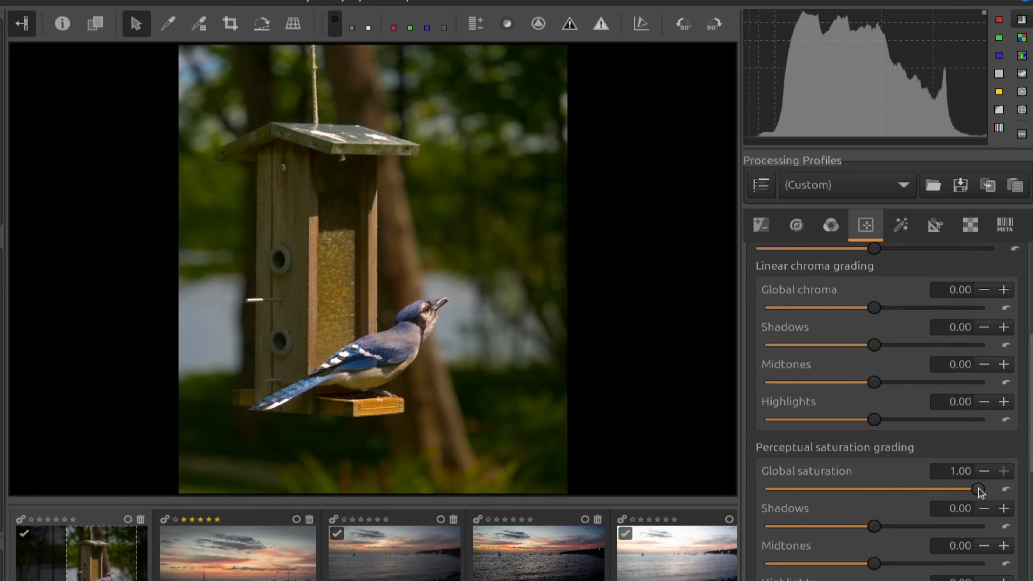
{"action": "left_click_drag", "start_coordinate": [978, 489], "coordinate": [745, 497]}
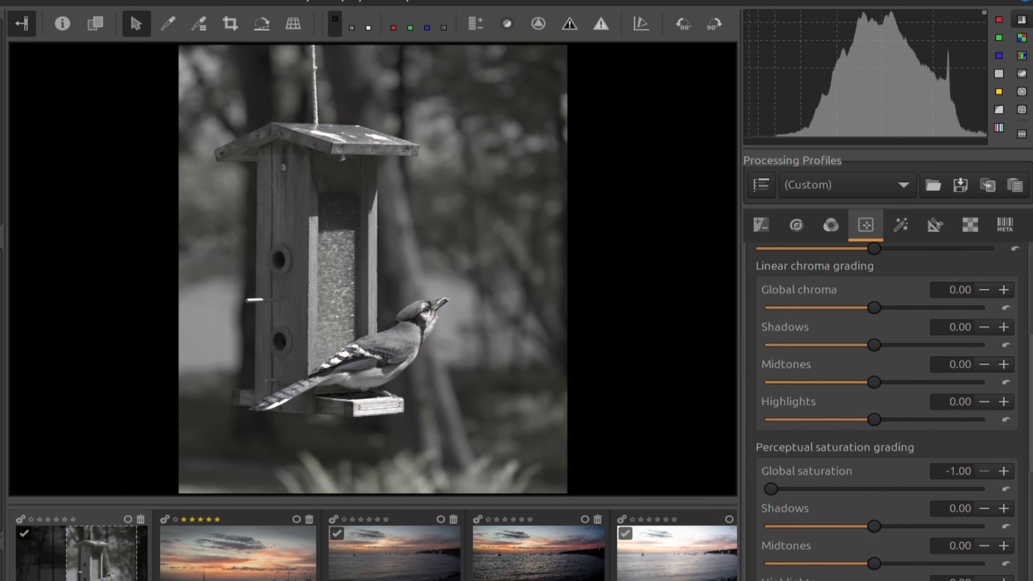
{"action": "left_click", "coordinate": [966, 471]}
{"action": "key", "text": "Delete"}
{"action": "key", "text": "BackSpace"}
{"action": "type", "text": "0.5"}
{"action": "key", "text": "Return"}
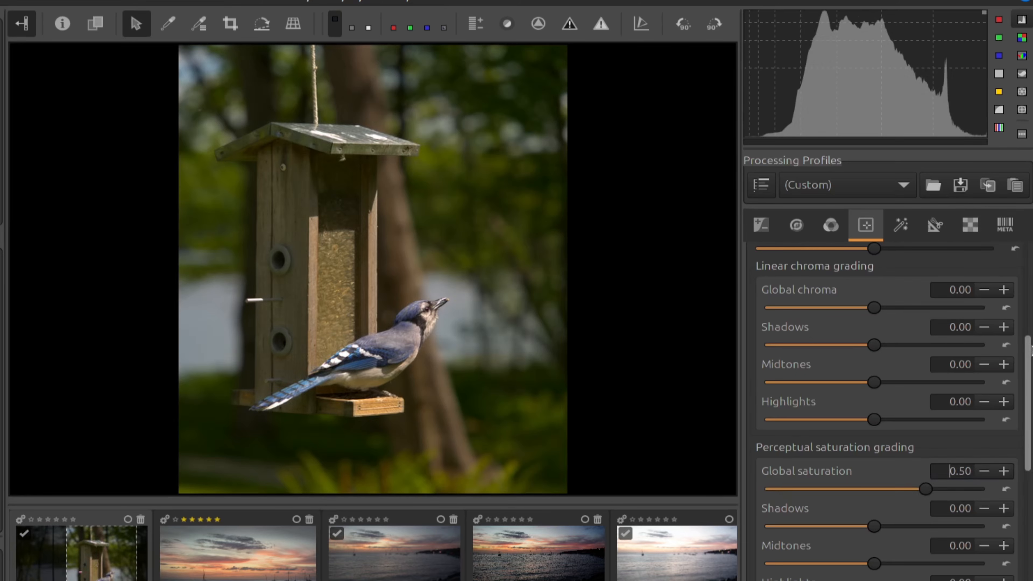
Raise the Color balance RGB Contrast to 0.15.
{"action": "scroll", "coordinate": [1021, 350], "scroll_direction": "up", "scroll_amount": 3}
{"action": "left_click_drag", "start_coordinate": [880, 354], "coordinate": [897, 357]}
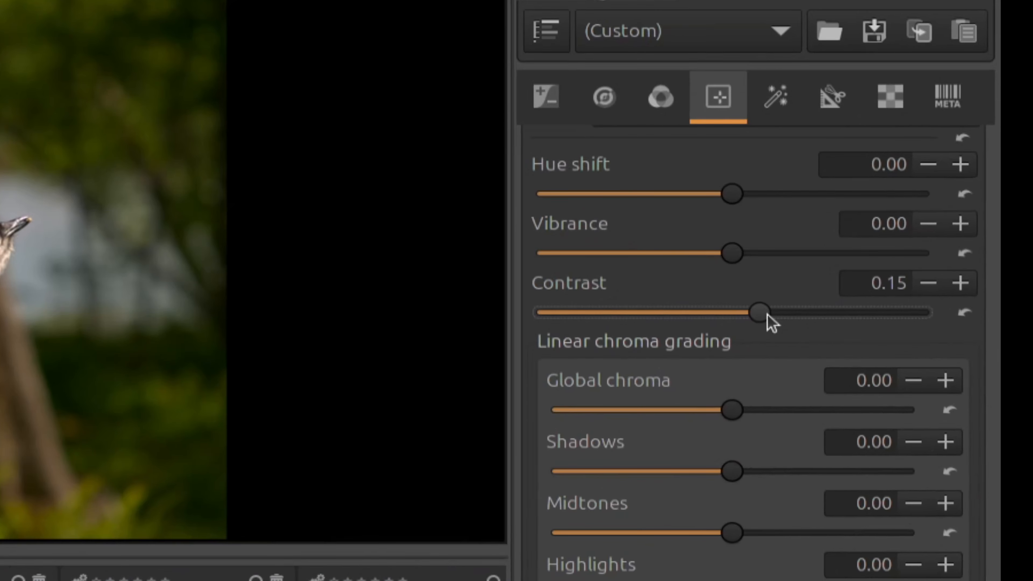
{"action": "left_click_drag", "start_coordinate": [987, 427], "coordinate": [994, 265]}
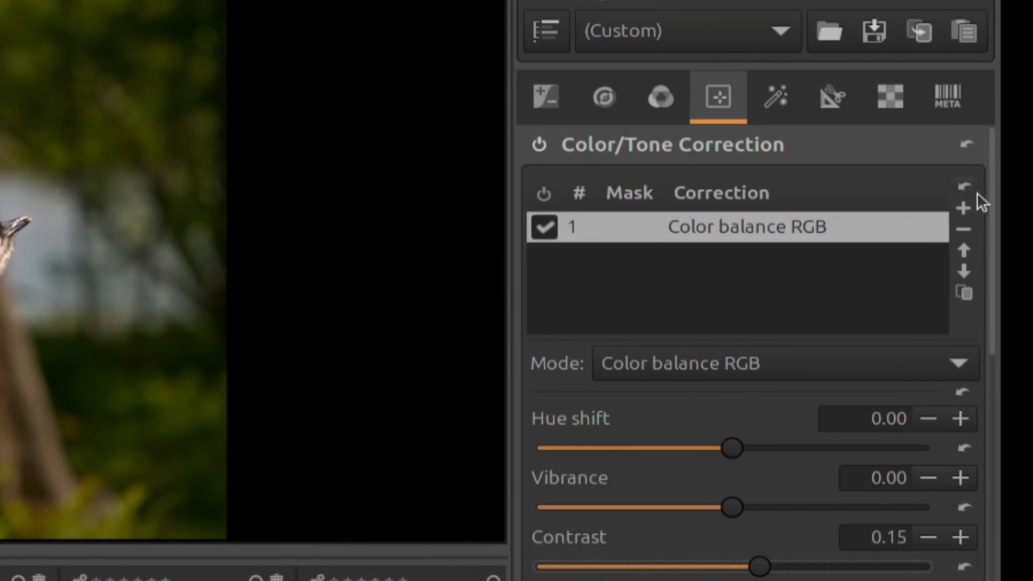
Add correction 2 as an Exposure compensation of -0.60 Ev.
{"action": "left_click", "coordinate": [964, 209]}
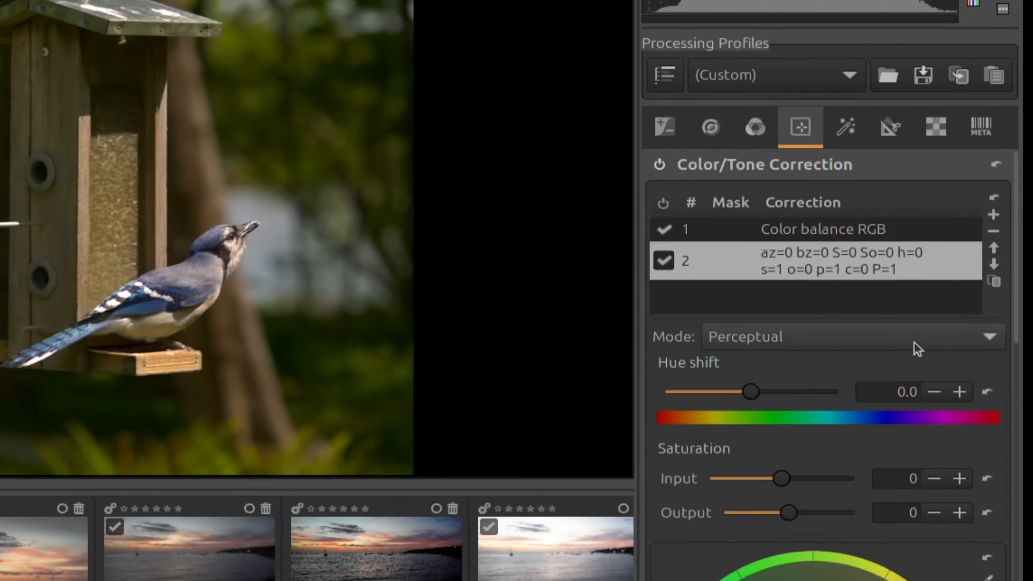
{"action": "left_click", "coordinate": [858, 364]}
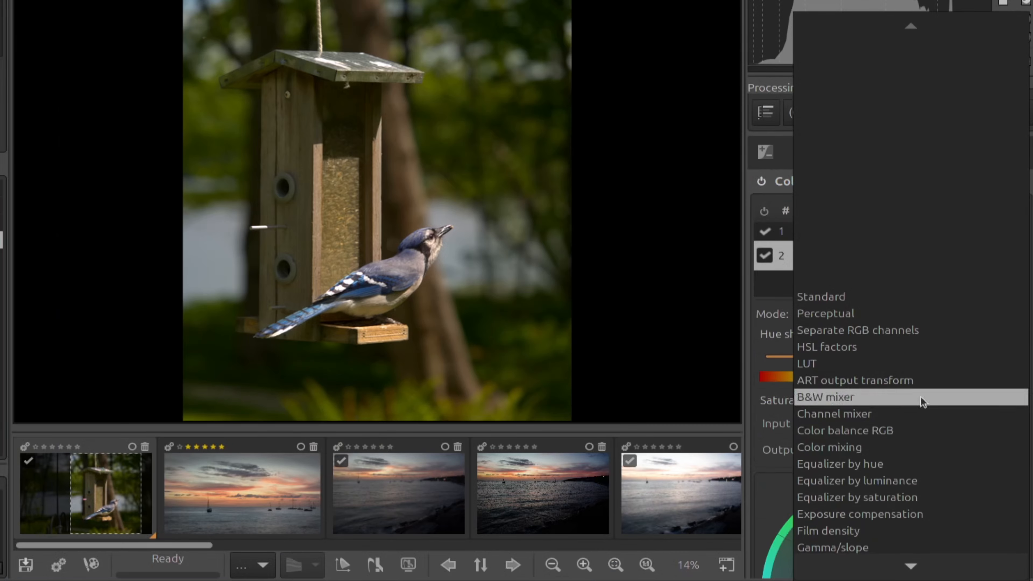
{"action": "left_click", "coordinate": [908, 515]}
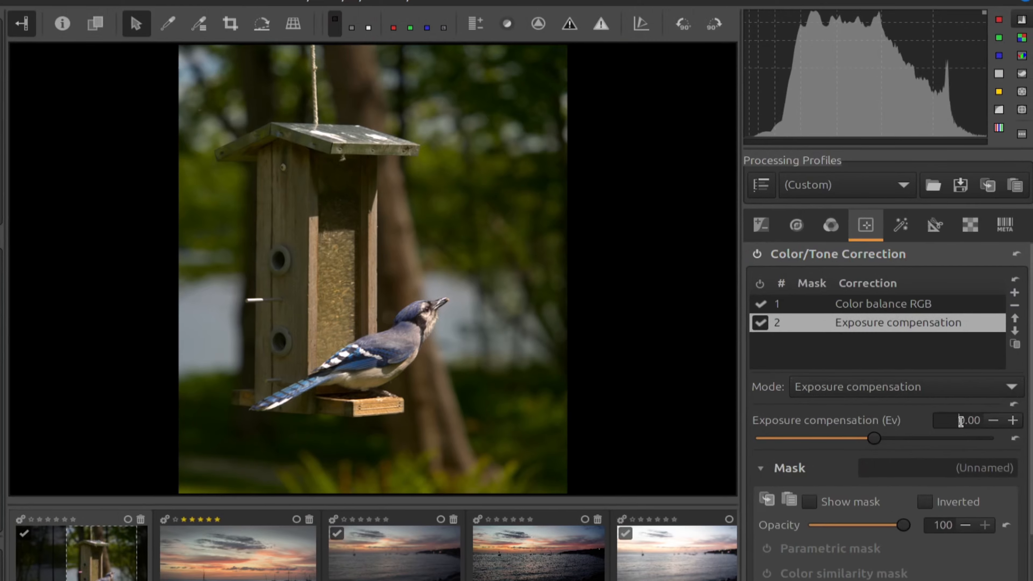
{"action": "double_click", "coordinate": [961, 422]}
{"action": "key", "text": "BackSpace"}
{"action": "type", "text": "-0.60"}
{"action": "key", "text": "Return"}
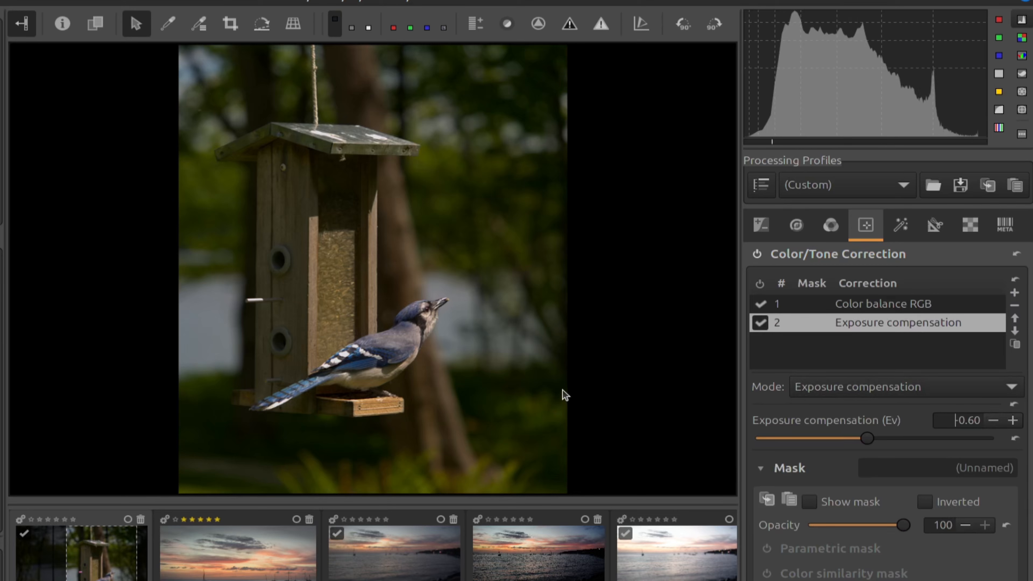
Enable the Area mask for the exposure correction to reveal its Feather, Blur and shapes settings.
{"action": "scroll", "coordinate": [843, 493], "scroll_direction": "down", "scroll_amount": 3}
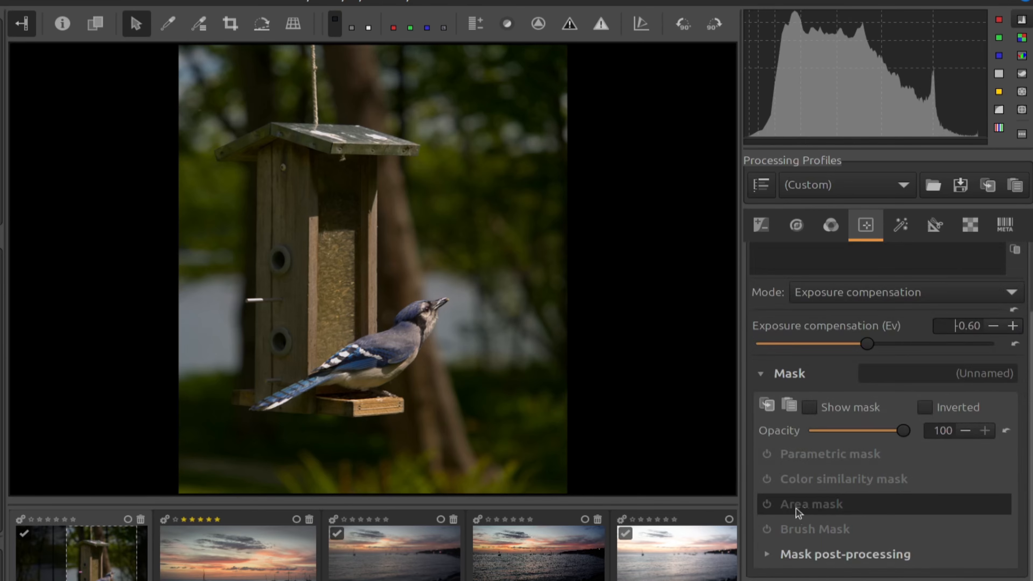
{"action": "left_click", "coordinate": [812, 510]}
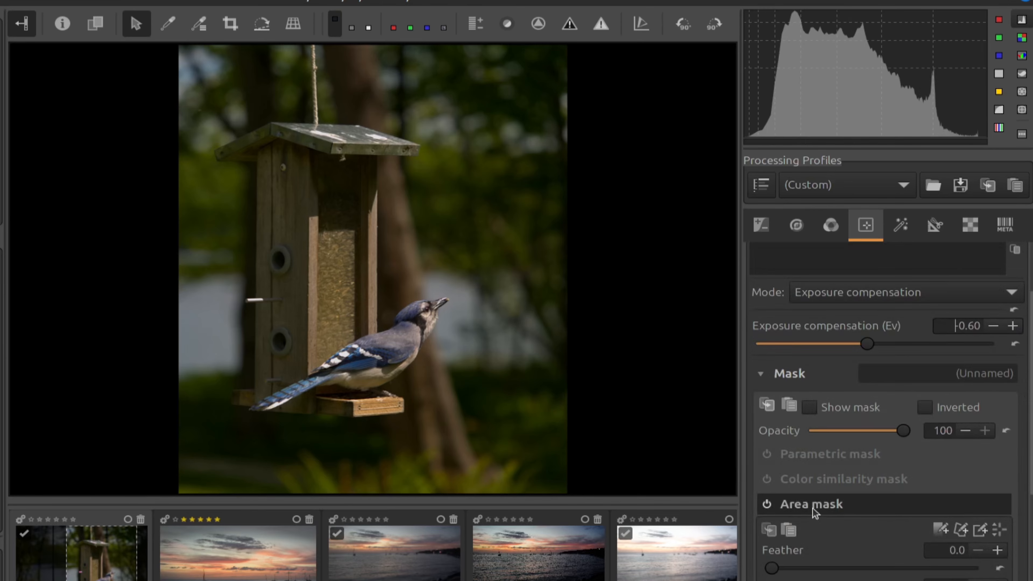
{"action": "scroll", "coordinate": [814, 511], "scroll_direction": "down", "scroll_amount": 5}
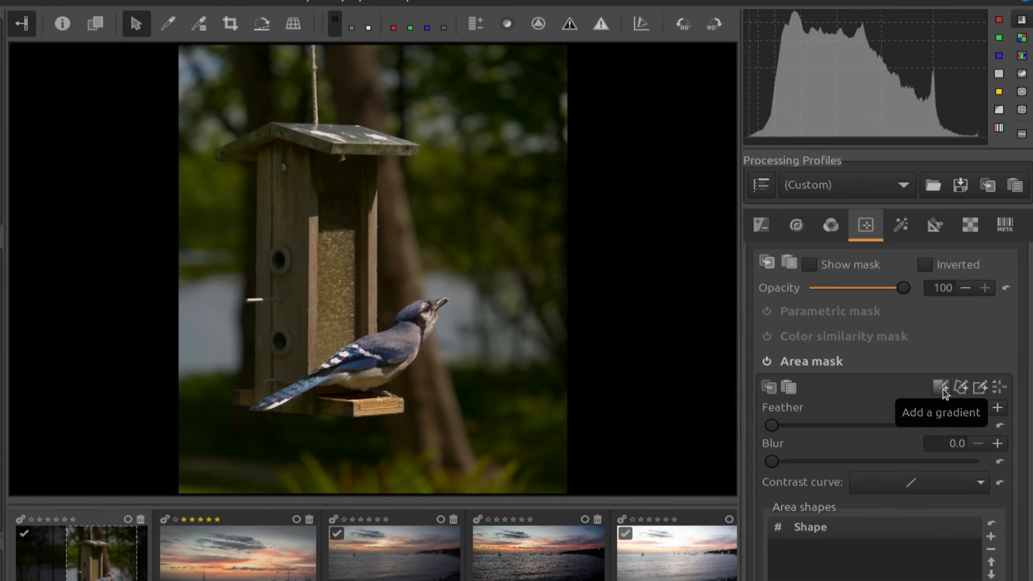
Add a narrow gradient over the photo's top above the feeder roof and show the mask overlay.
{"action": "left_click", "coordinate": [704, 237]}
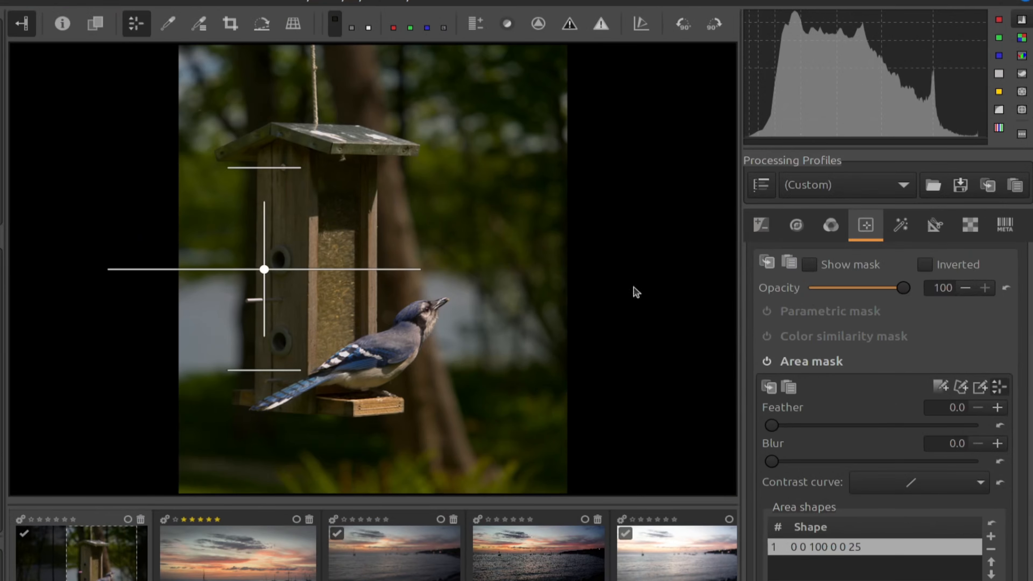
{"action": "left_click_drag", "start_coordinate": [265, 269], "coordinate": [383, 123]}
{"action": "left_click_drag", "start_coordinate": [403, 225], "coordinate": [402, 158]}
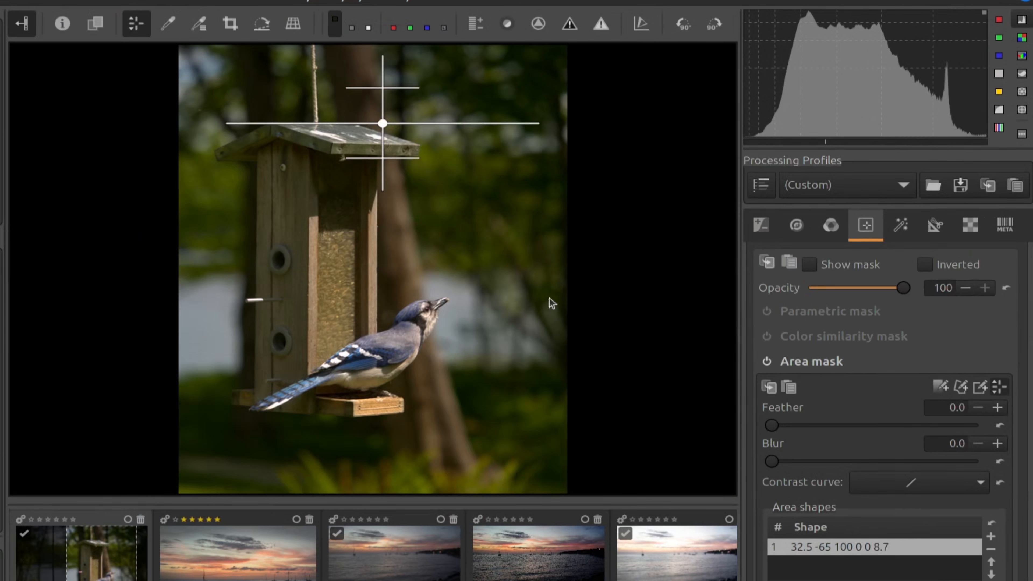
{"action": "left_click", "coordinate": [826, 264]}
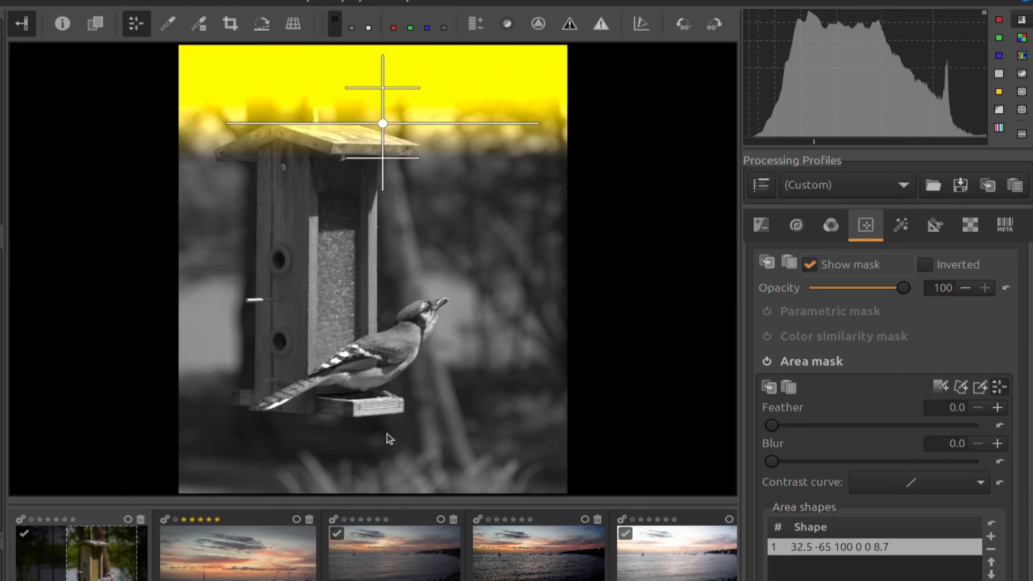
{"action": "scroll", "coordinate": [837, 496], "scroll_direction": "down", "scroll_amount": 2}
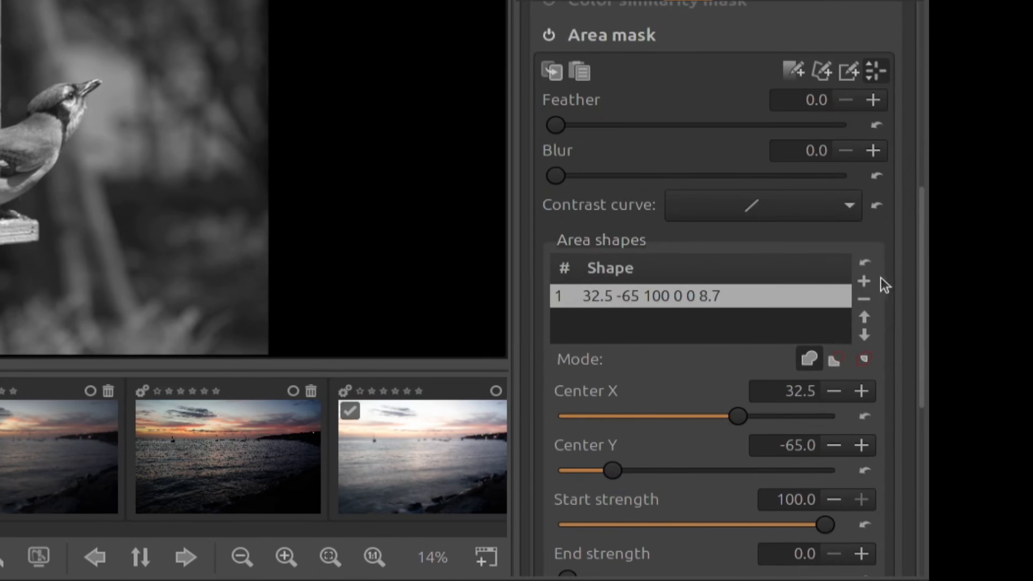
Add a second gradient, rotated about 180° and tightened, masking the photo's bottom below the bird.
{"action": "left_click", "coordinate": [865, 281]}
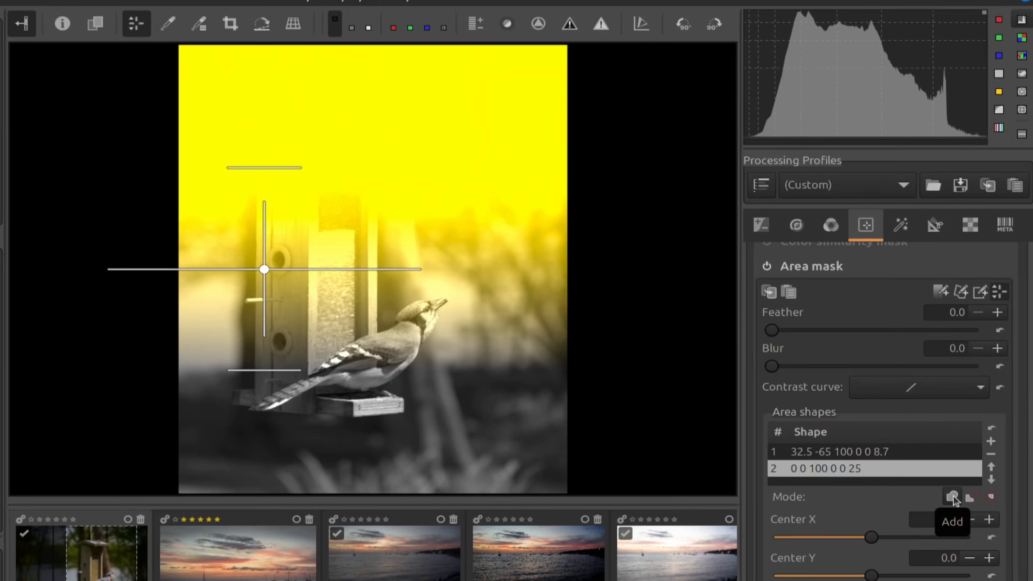
{"action": "left_click_drag", "start_coordinate": [273, 261], "coordinate": [402, 347]}
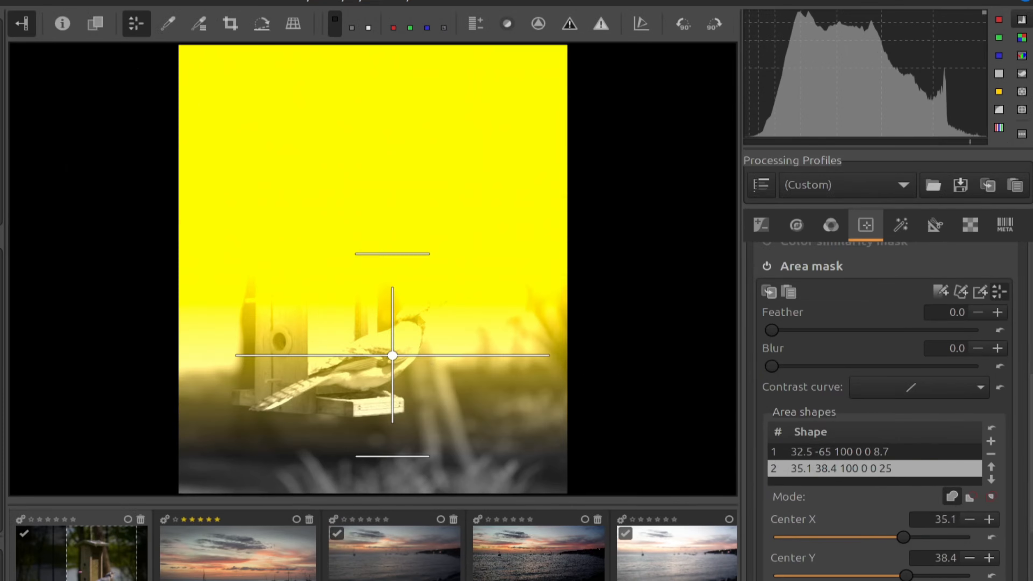
{"action": "left_click_drag", "start_coordinate": [476, 353], "coordinate": [309, 359]}
{"action": "left_click_drag", "start_coordinate": [392, 253], "coordinate": [392, 322]}
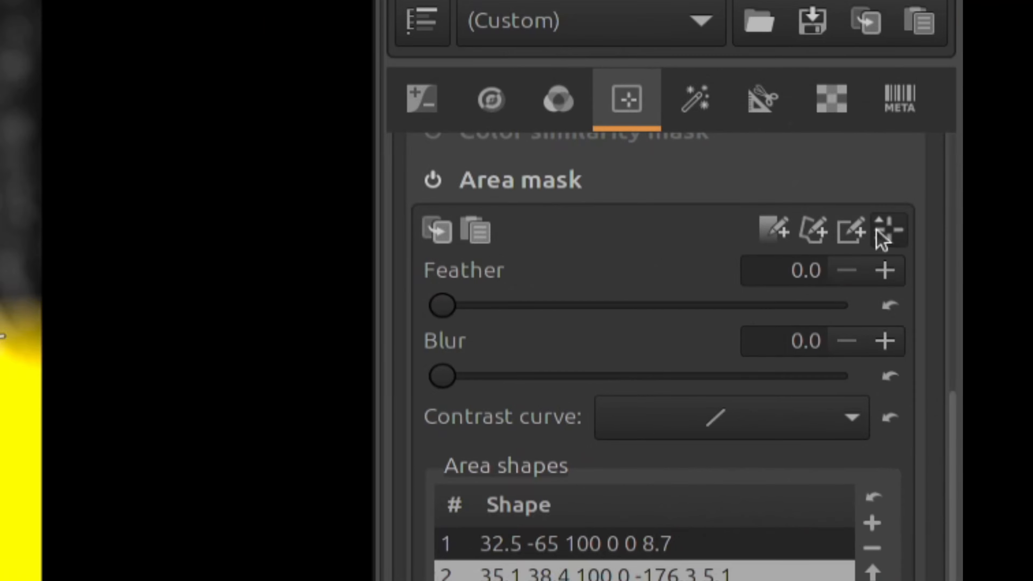
Draw a rectangle shape set to Subtract and position it over the blue jay.
{"action": "left_click", "coordinate": [854, 231]}
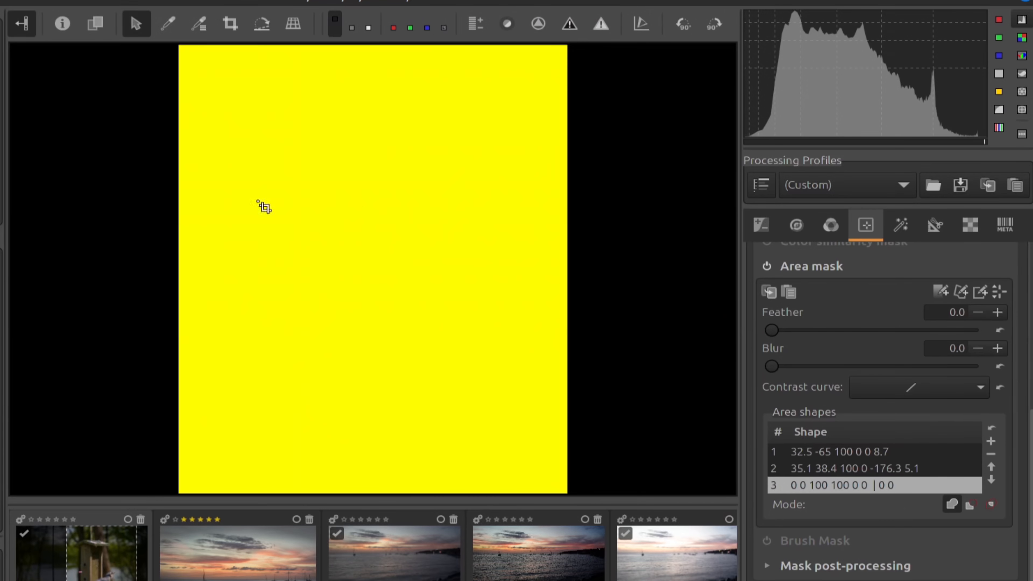
{"action": "left_click_drag", "start_coordinate": [270, 244], "coordinate": [442, 383]}
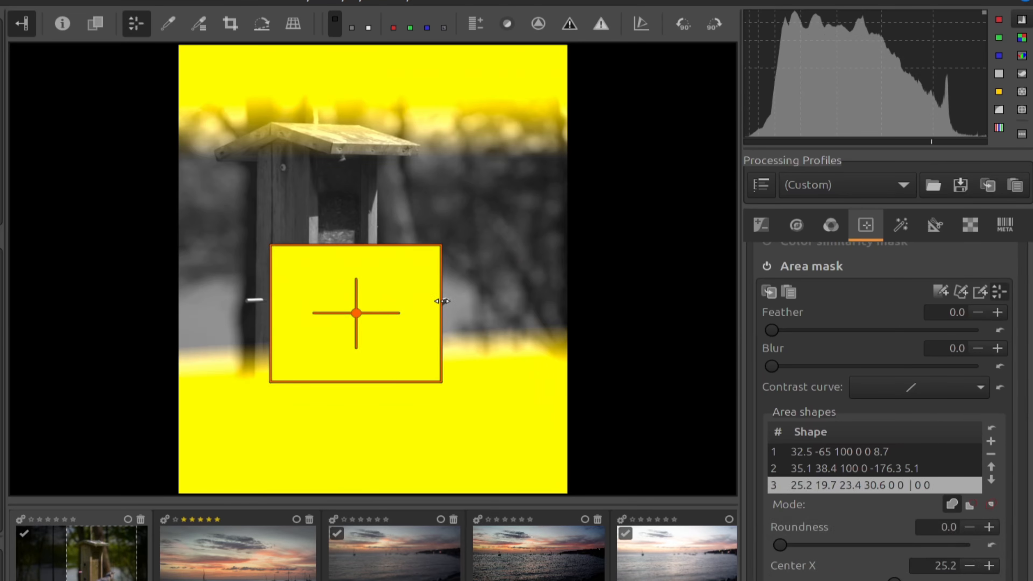
{"action": "left_click_drag", "start_coordinate": [443, 301], "coordinate": [463, 303]}
{"action": "left_click_drag", "start_coordinate": [356, 311], "coordinate": [357, 324]}
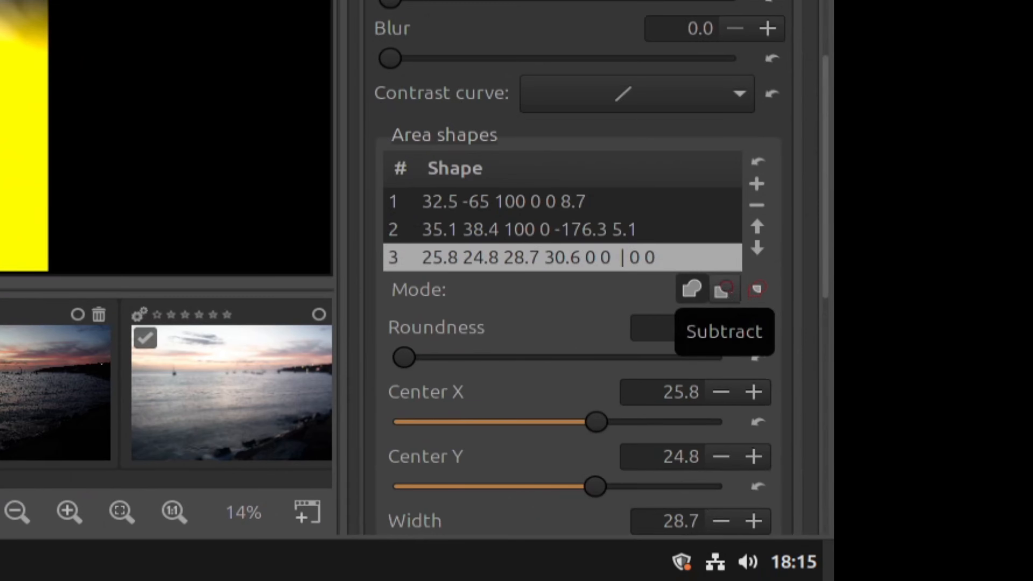
{"action": "left_click", "coordinate": [732, 294]}
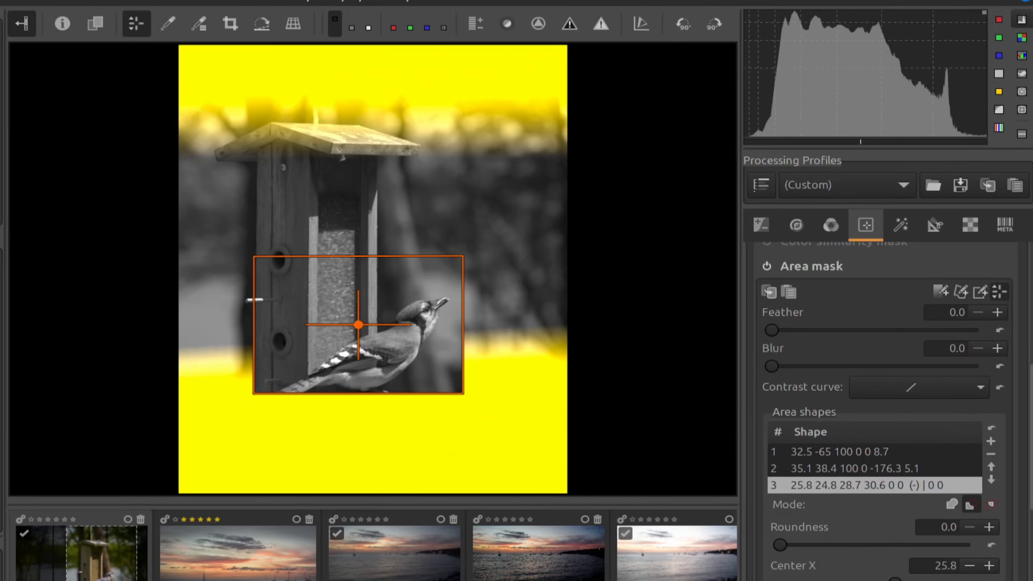
{"action": "left_click_drag", "start_coordinate": [358, 325], "coordinate": [363, 348]}
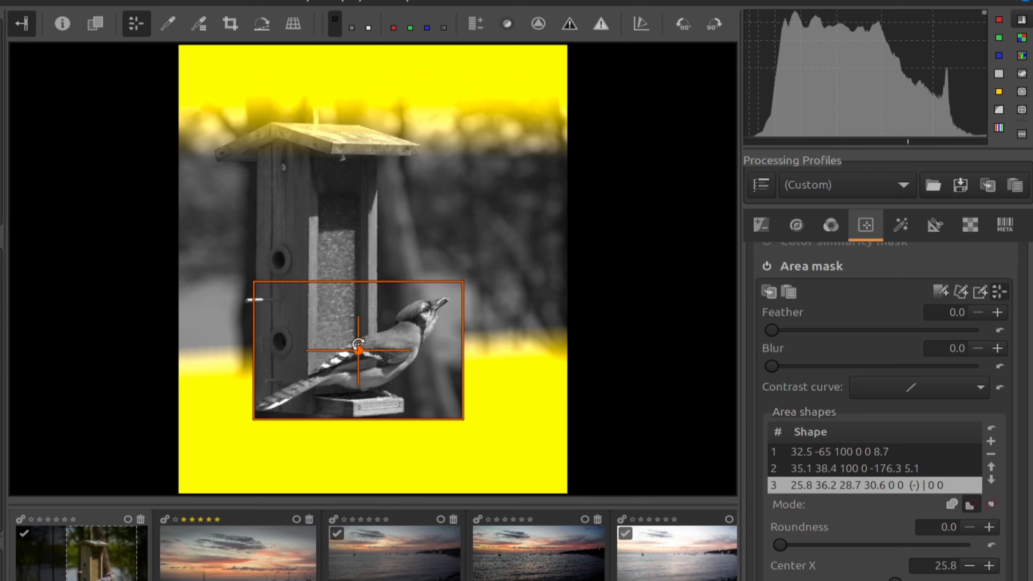
Replace the rectangle with a new shape rounded to Roundness 100 and widened into an ellipse.
{"action": "left_click", "coordinate": [991, 454]}
{"action": "left_click", "coordinate": [980, 292]}
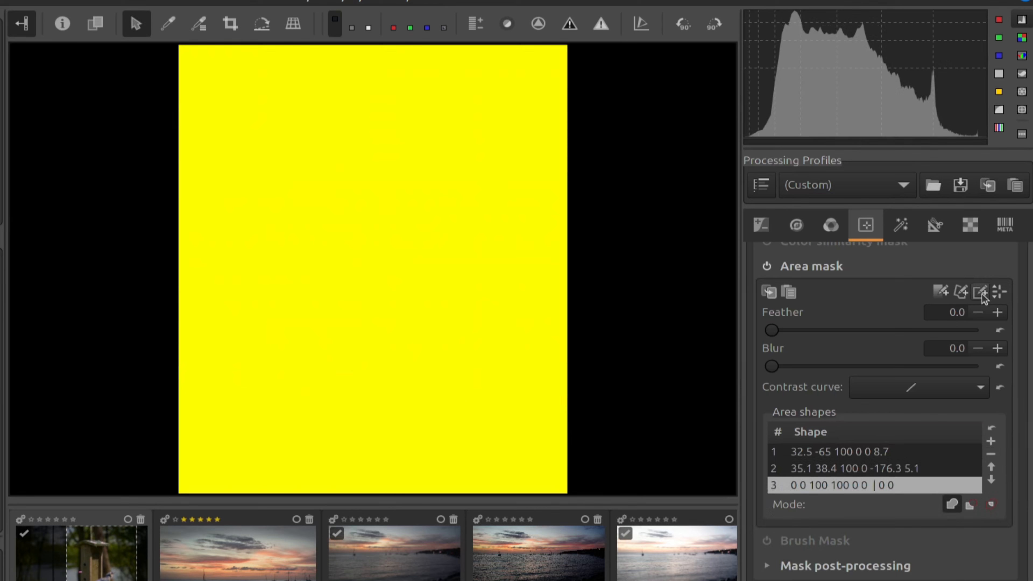
{"action": "left_click_drag", "start_coordinate": [266, 269], "coordinate": [452, 379]}
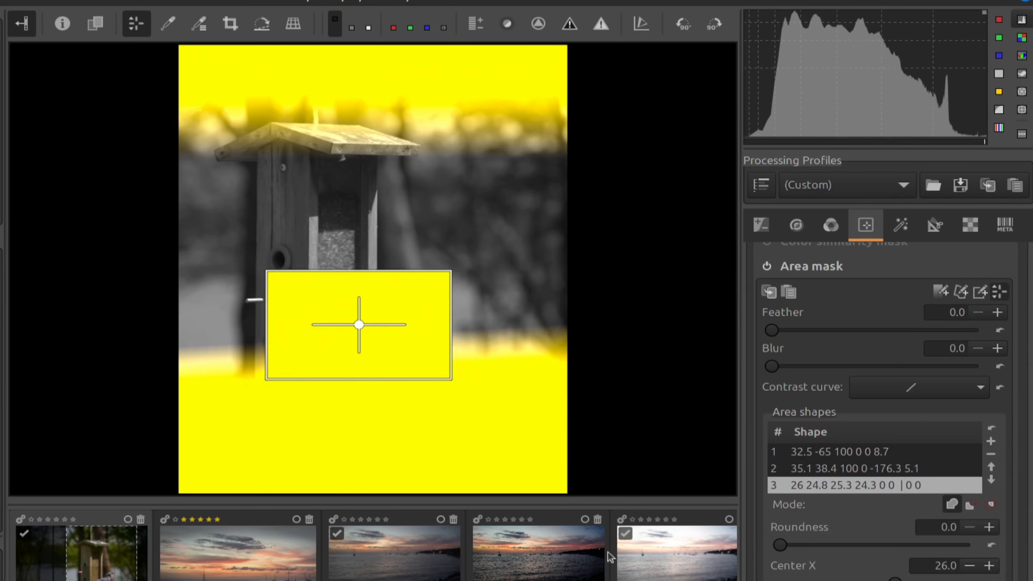
{"action": "left_click_drag", "start_coordinate": [868, 548], "coordinate": [967, 545]}
{"action": "left_click_drag", "start_coordinate": [454, 326], "coordinate": [469, 319]}
Rotate the ellipse to 15.9°, feather it to 3.8, set Subtract and move it onto the bird.
{"action": "scroll", "coordinate": [790, 493], "scroll_direction": "down", "scroll_amount": 6}
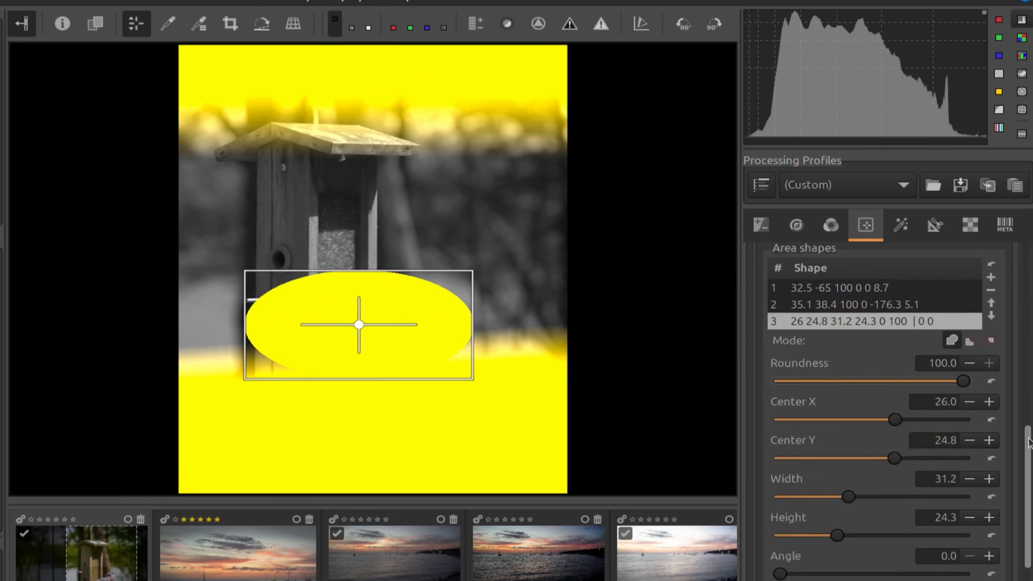
{"action": "mouse_move", "coordinate": [781, 502]}
{"action": "left_mouse_down"}
{"action": "mouse_move", "coordinate": [822, 505]}
{"action": "mouse_move", "coordinate": [799, 503]}
{"action": "left_mouse_up"}
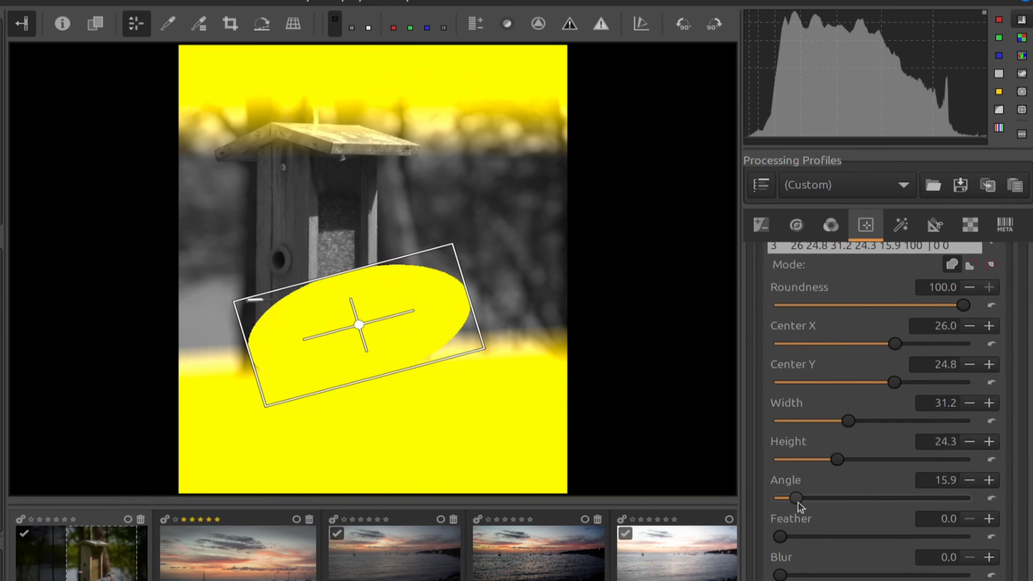
{"action": "left_click", "coordinate": [843, 538]}
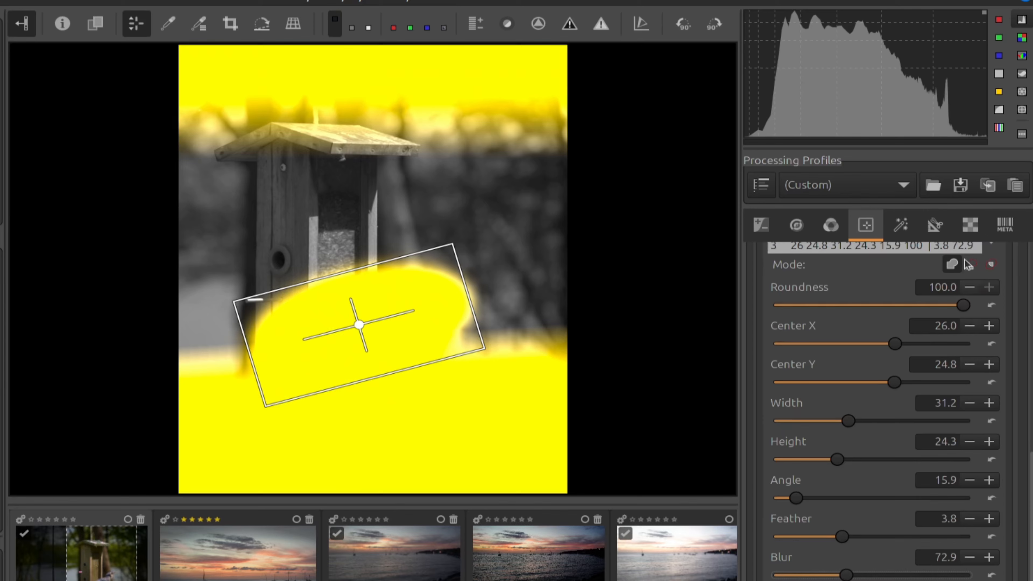
{"action": "scroll", "coordinate": [1022, 461], "scroll_direction": "up", "scroll_amount": 3}
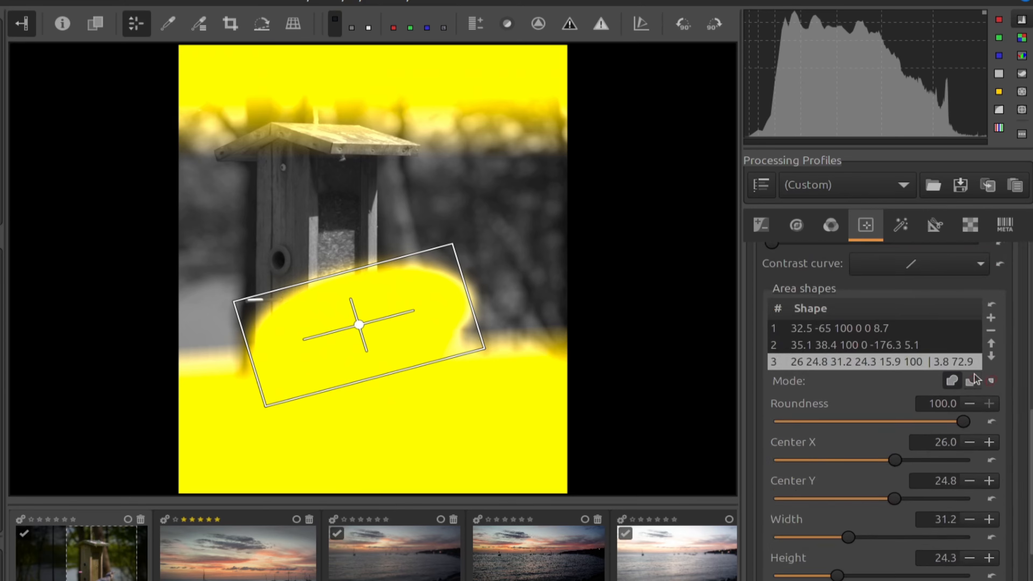
{"action": "left_click", "coordinate": [970, 381]}
{"action": "left_click_drag", "start_coordinate": [358, 325], "coordinate": [361, 344]}
{"action": "left_click_drag", "start_coordinate": [510, 277], "coordinate": [510, 282]}
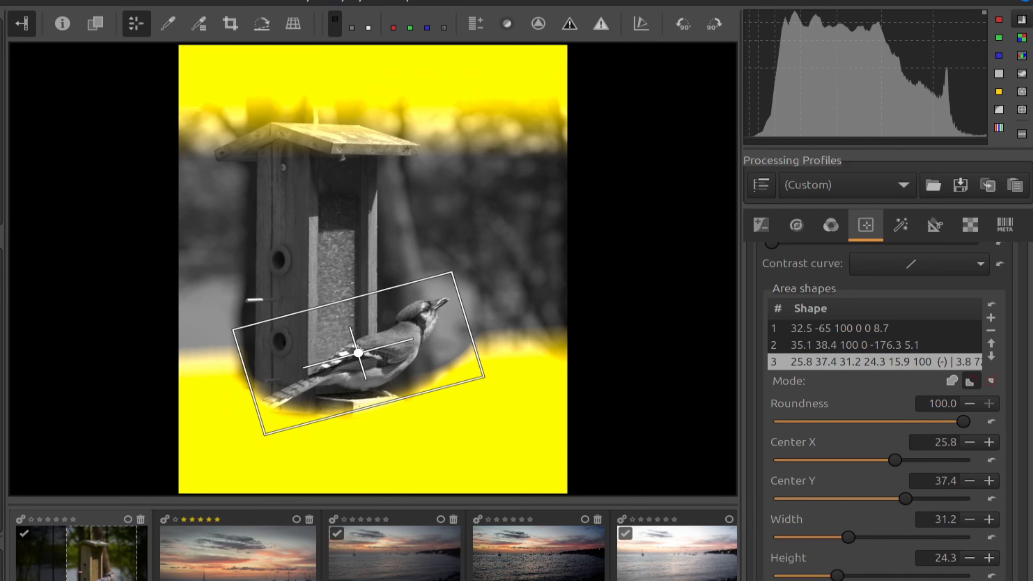
{"action": "left_click_drag", "start_coordinate": [1031, 439], "coordinate": [1031, 359]}
Re-enable the Area mask, hide the mask overlay and collapse Color/Tone Correction.
{"action": "left_click", "coordinate": [767, 365]}
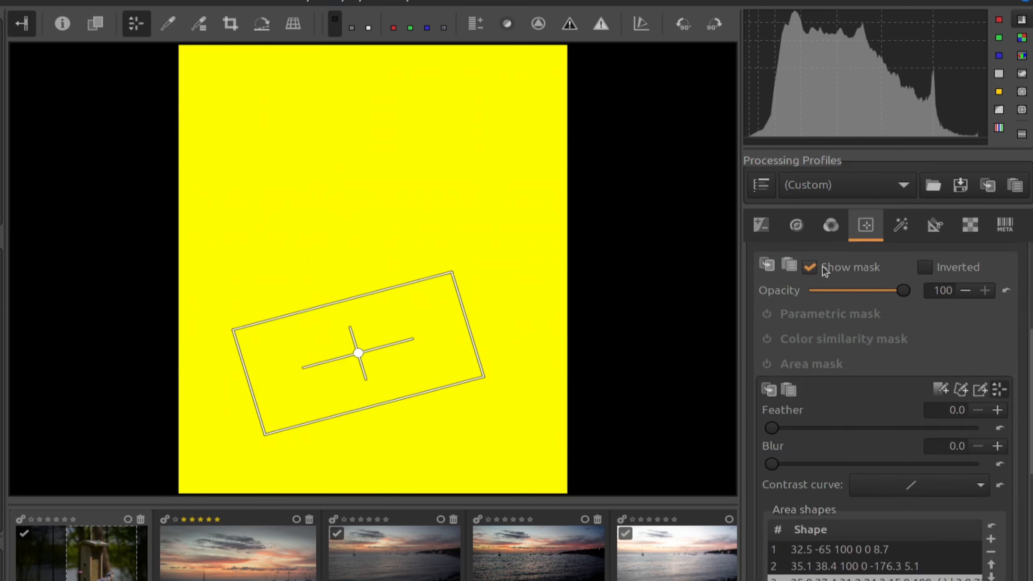
{"action": "left_click", "coordinate": [768, 365]}
{"action": "left_click", "coordinate": [811, 268]}
{"action": "left_click_drag", "start_coordinate": [1030, 390], "coordinate": [1030, 293]}
{"action": "left_click", "coordinate": [815, 252]}
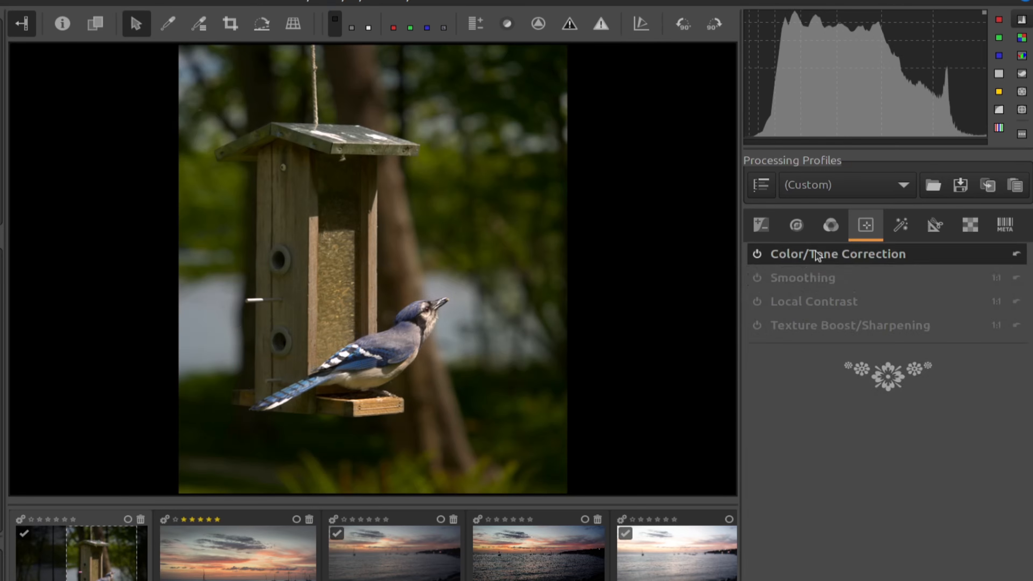
Set Texture Boost/Sharpening to Strength 0.25 and Detail scale 0.50.
{"action": "left_click", "coordinate": [818, 327]}
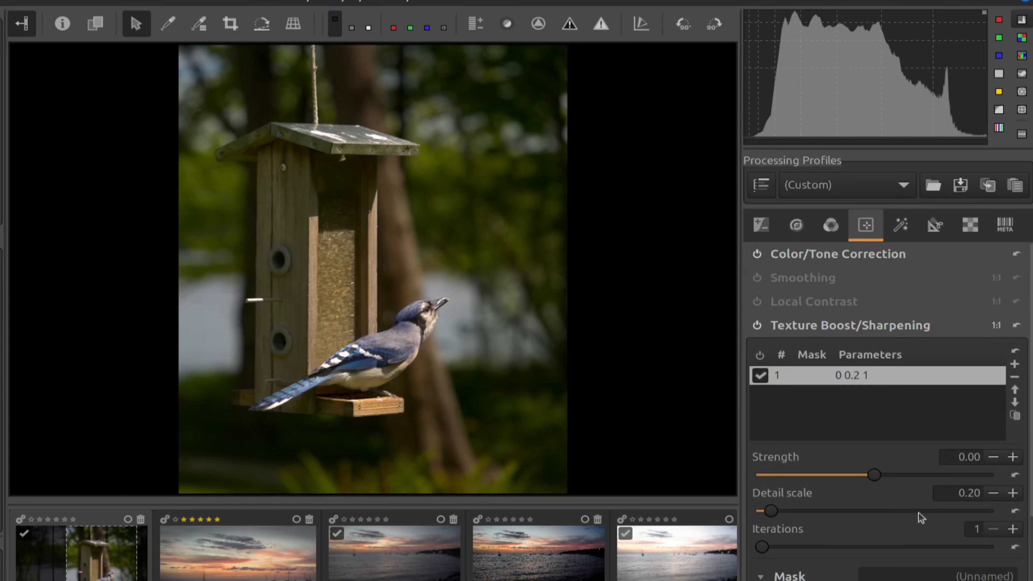
{"action": "double_click", "coordinate": [976, 457]}
{"action": "type", "text": "0.25"}
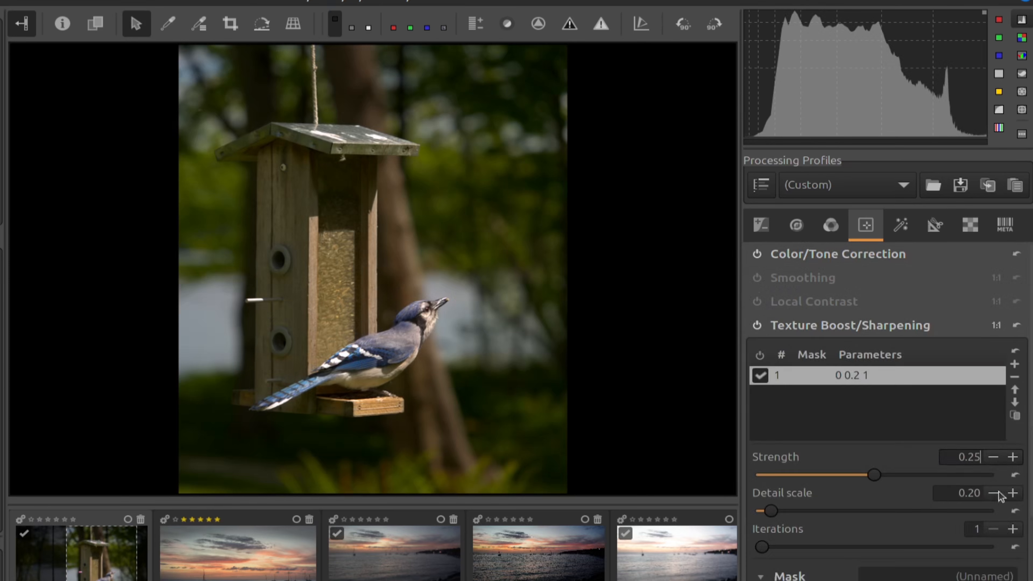
{"action": "left_click", "coordinate": [978, 493]}
{"action": "key", "text": "BackSpace"}
{"action": "key", "text": "BackSpace"}
{"action": "type", "text": "5"}
{"action": "key", "text": "Return"}
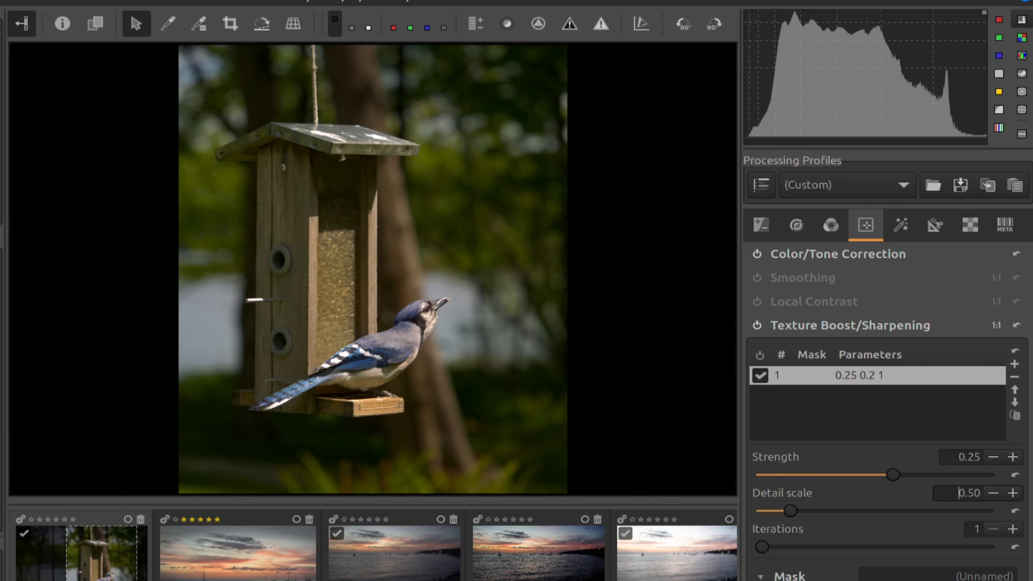
Zoom to 100% on the bird's head and toggle sharpening off and on to compare.
{"action": "double_click", "coordinate": [321, 269]}
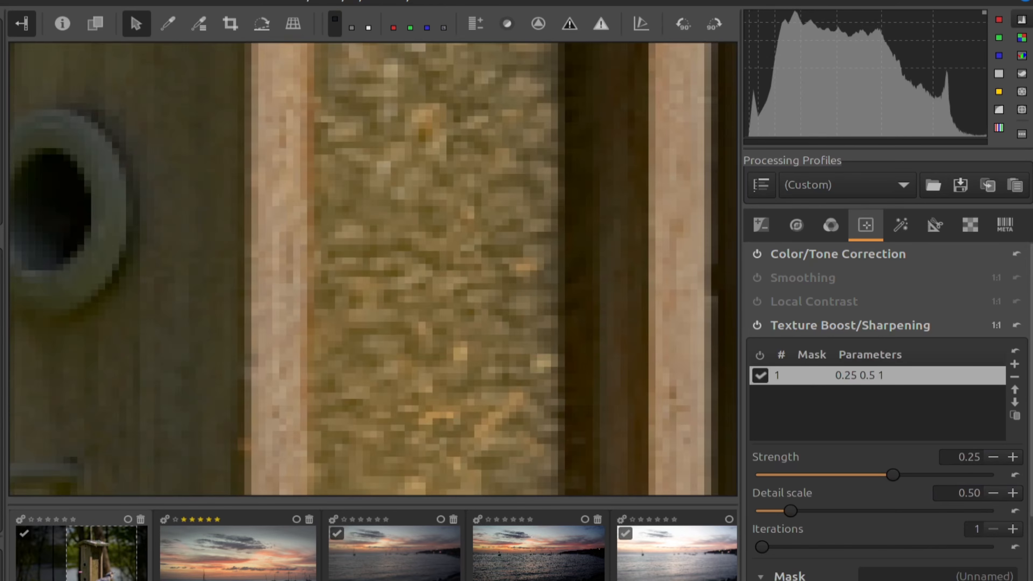
{"action": "left_click_drag", "start_coordinate": [453, 335], "coordinate": [312, 287]}
{"action": "left_click_drag", "start_coordinate": [402, 294], "coordinate": [398, 290]}
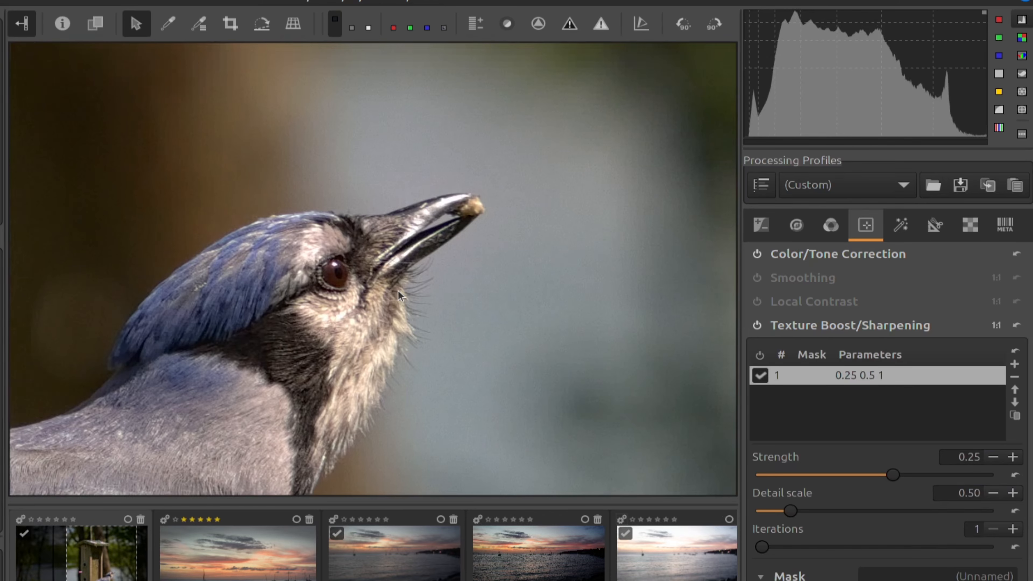
{"action": "left_click", "coordinate": [758, 325]}
{"action": "left_click", "coordinate": [759, 325]}
{"action": "left_click", "coordinate": [759, 325]}
{"action": "left_click", "coordinate": [759, 325]}
Enable an area mask for sharpening and trace a polygon around the blue jay, ending at its beak.
{"action": "scroll", "coordinate": [762, 325], "scroll_direction": "down", "scroll_amount": 5}
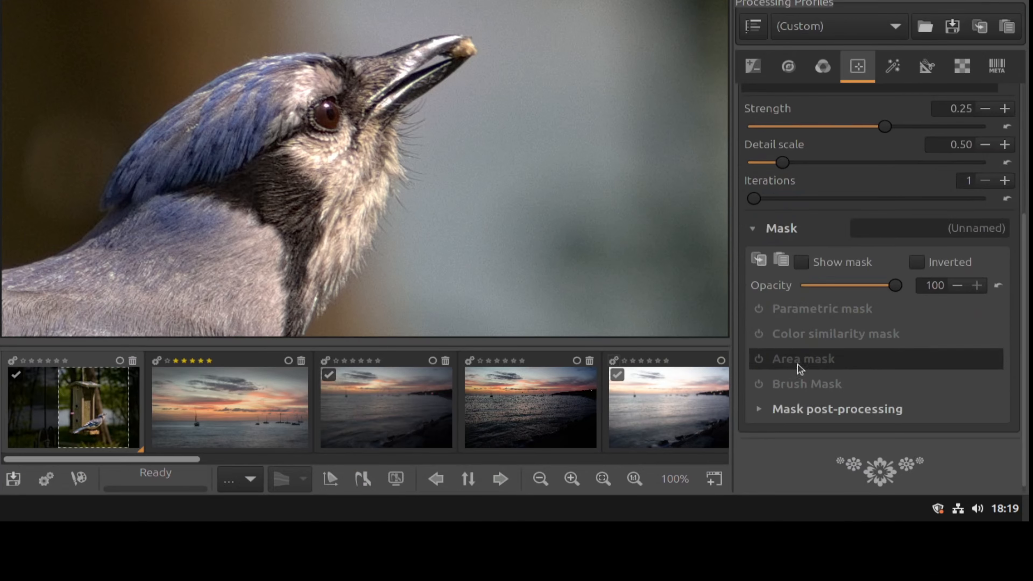
{"action": "left_click", "coordinate": [773, 360]}
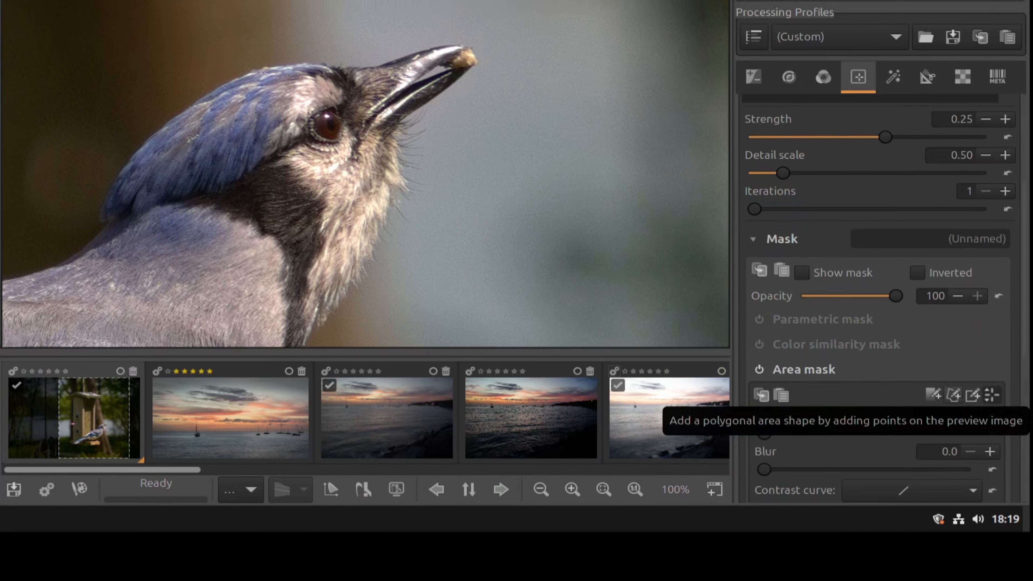
{"action": "left_click", "coordinate": [958, 388]}
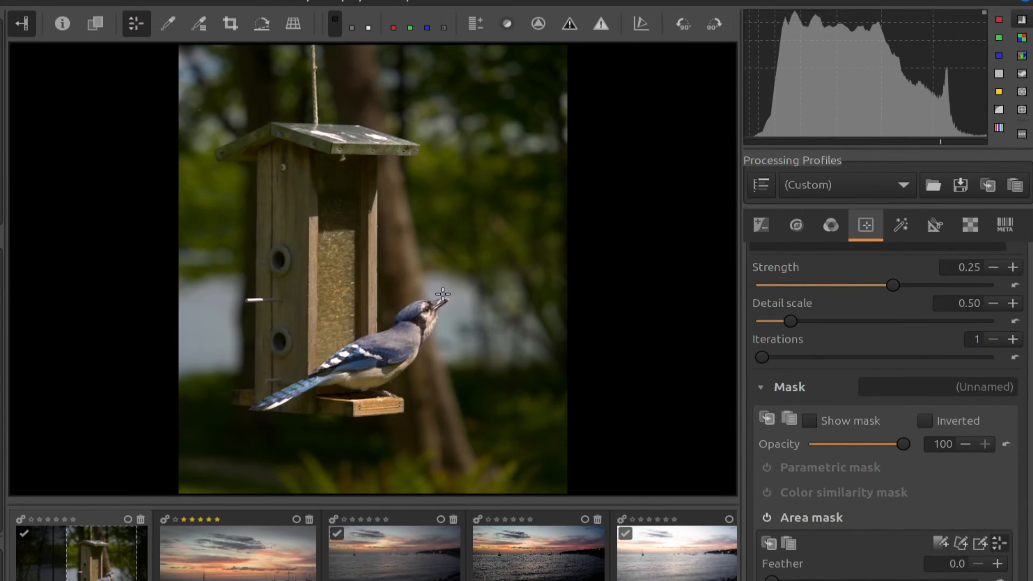
{"action": "left_click", "coordinate": [444, 294]}
{"action": "left_click", "coordinate": [406, 296]}
{"action": "left_click", "coordinate": [391, 321]}
{"action": "left_click", "coordinate": [282, 373]}
{"action": "left_click", "coordinate": [233, 417]}
{"action": "left_click", "coordinate": [255, 430]}
{"action": "left_click", "coordinate": [317, 405]}
{"action": "left_click", "coordinate": [403, 407]}
{"action": "left_click", "coordinate": [458, 298]}
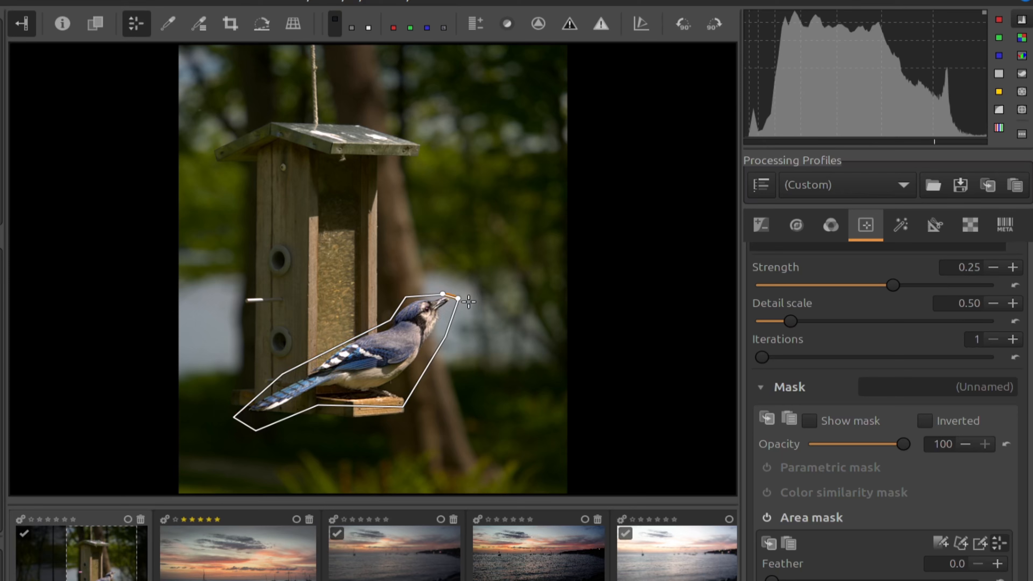
Show the mask overlay, feather the polygon edges to 15.1, and invert the mask.
{"action": "left_click", "coordinate": [810, 421]}
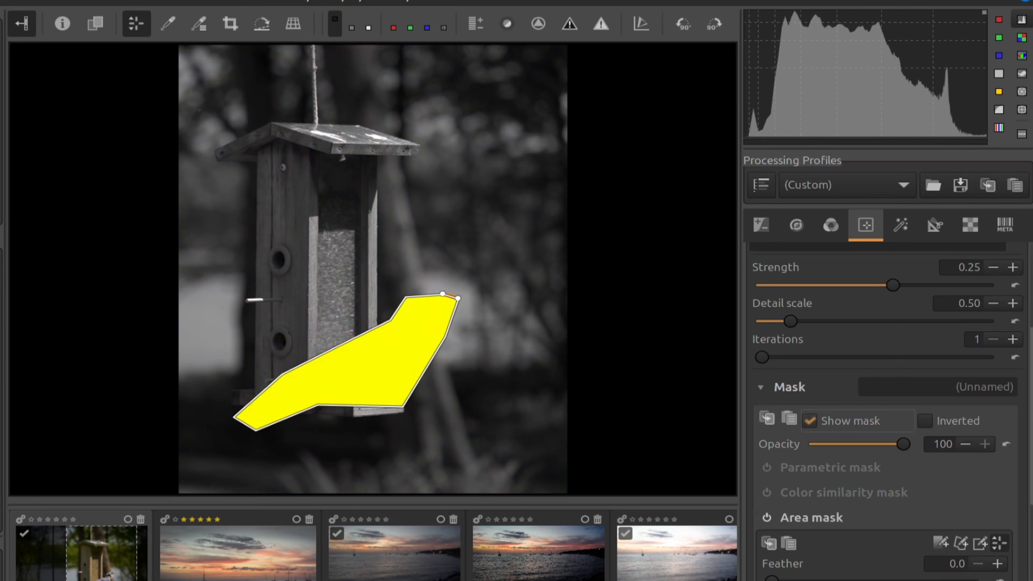
{"action": "left_click_drag", "start_coordinate": [842, 580], "coordinate": [846, 580]}
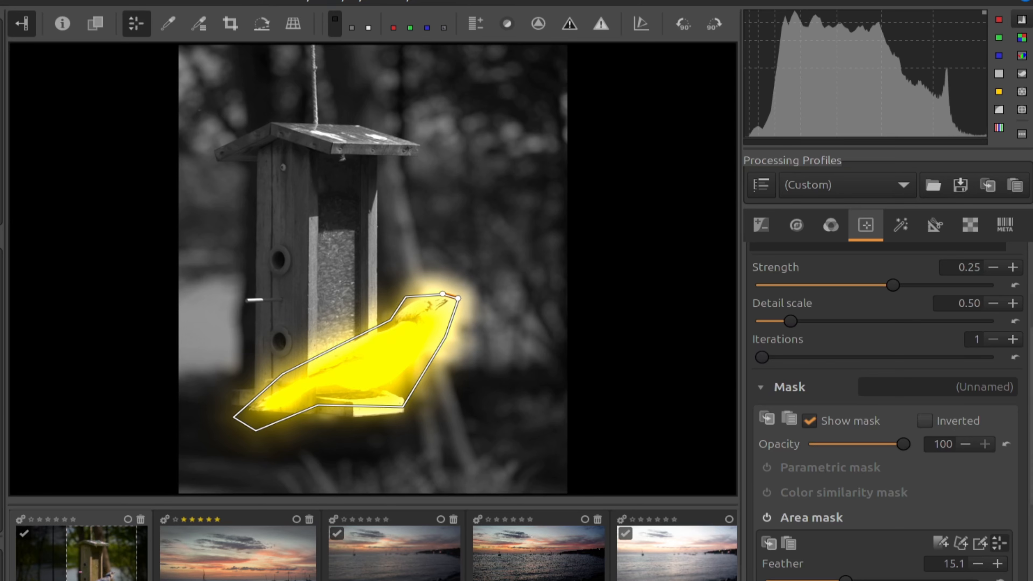
{"action": "left_click", "coordinate": [925, 421]}
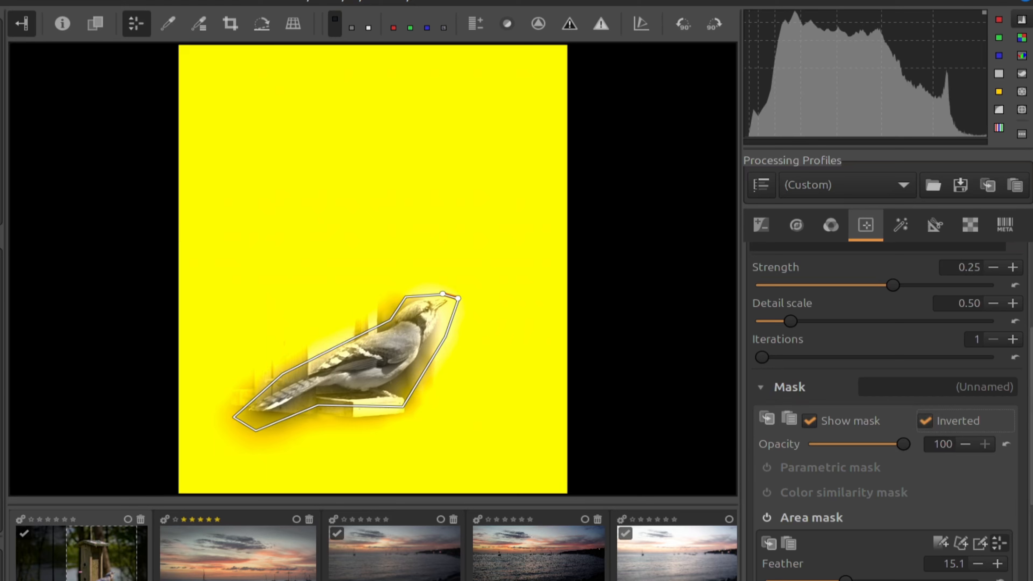